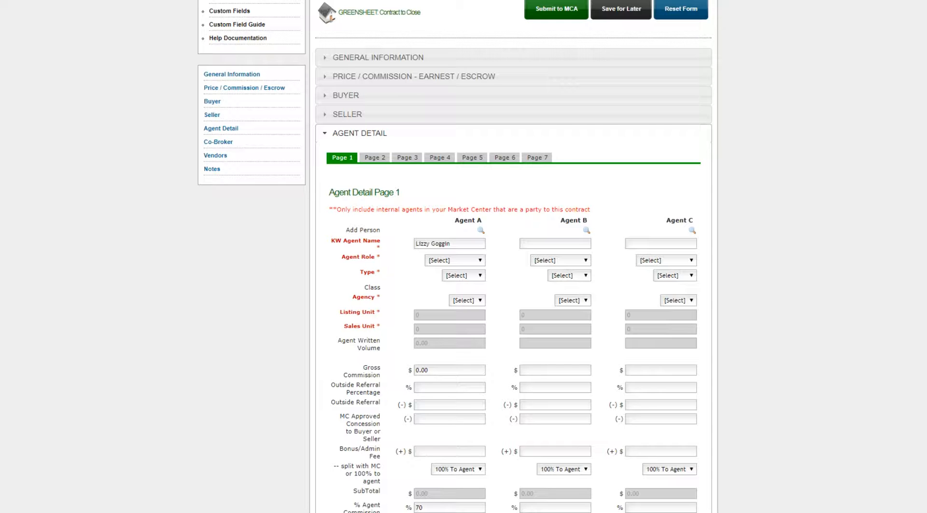
Check the General Information section of the greensheet, leaving it and the Price / Commission section collapsed.
click(385, 59)
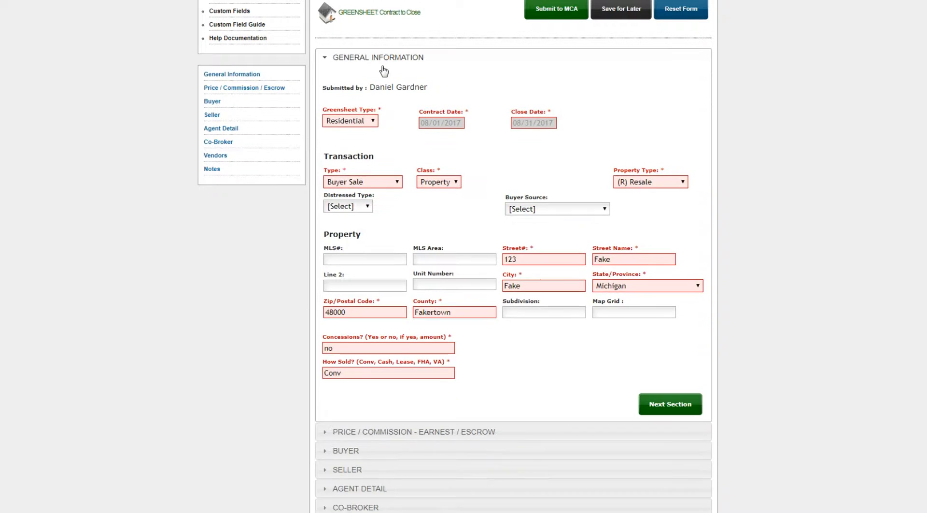
click(384, 68)
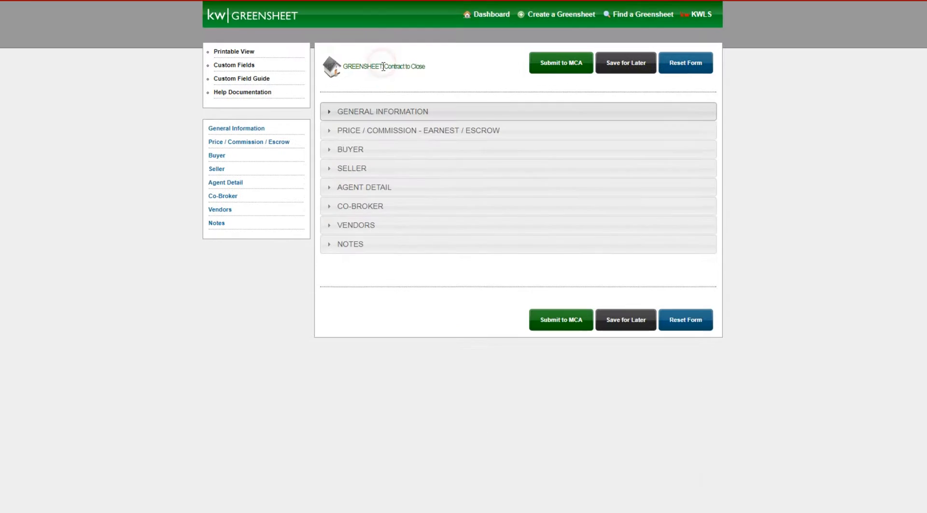
click(373, 135)
click(377, 130)
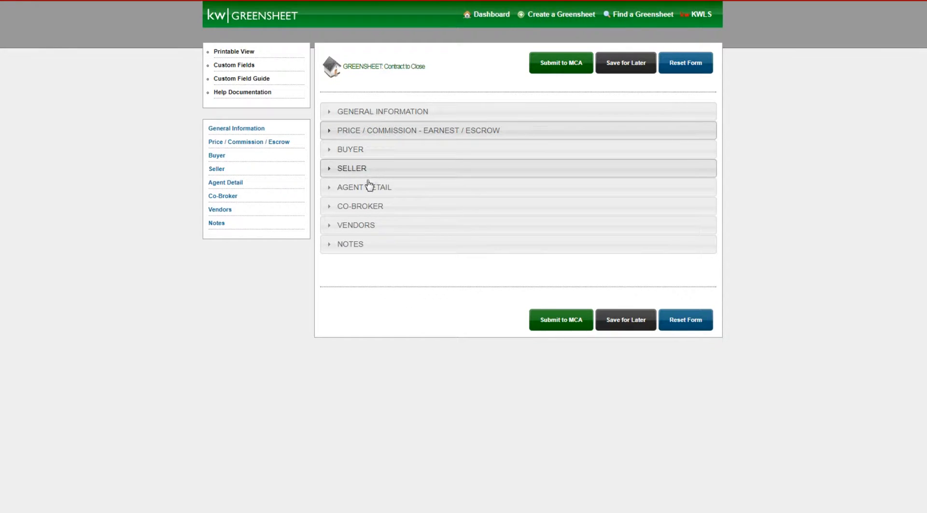
In Agent Detail, set Agent A's role to Buyer Specialist, type to Buyer Sale, agency to Buyer and sales unit to 1.
click(371, 185)
scroll(437, 267, down, 2)
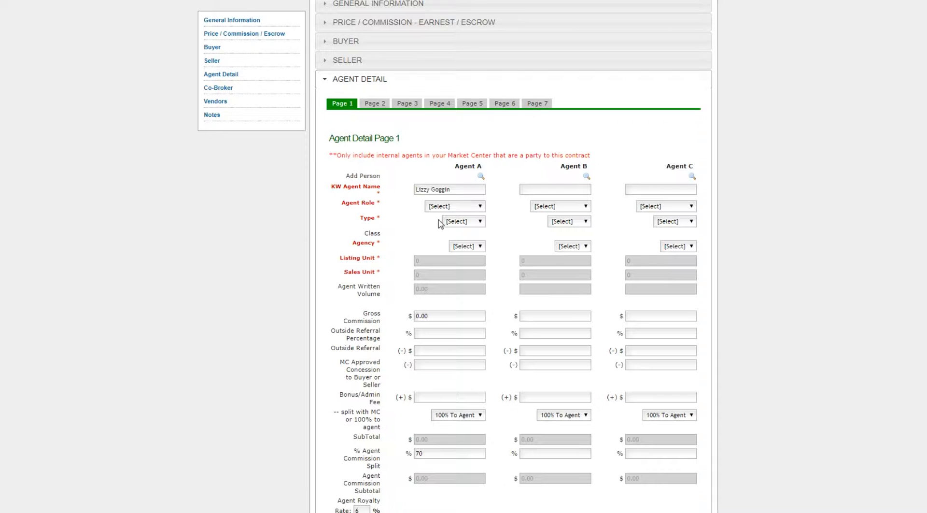
click(467, 206)
click(464, 223)
click(468, 221)
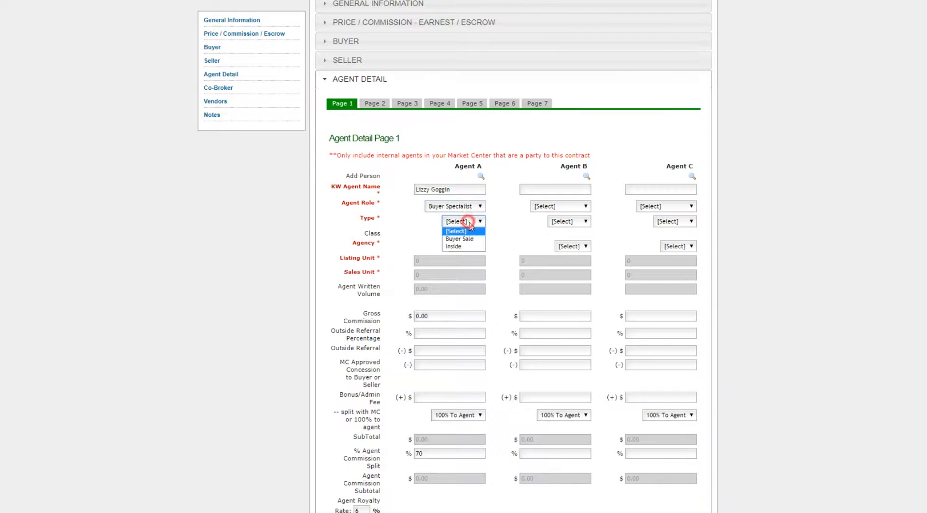
click(459, 239)
click(475, 245)
click(470, 264)
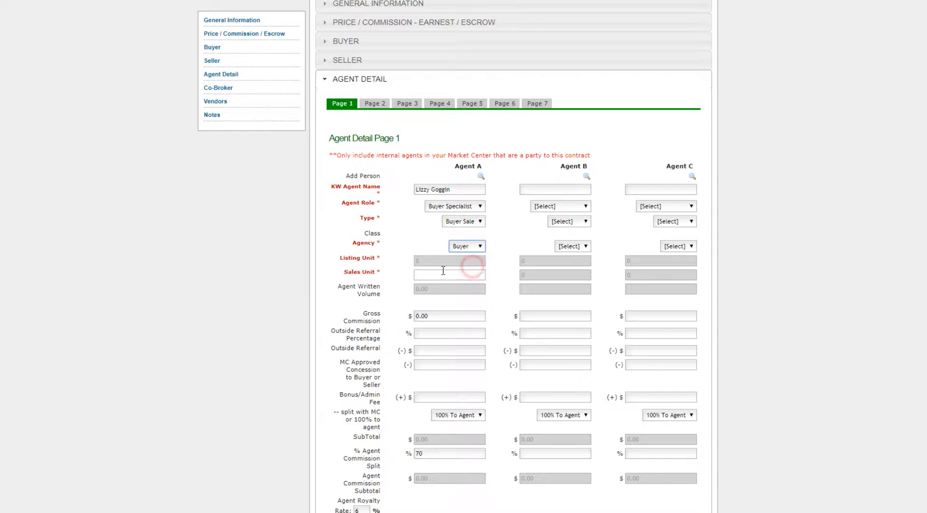
click(443, 272)
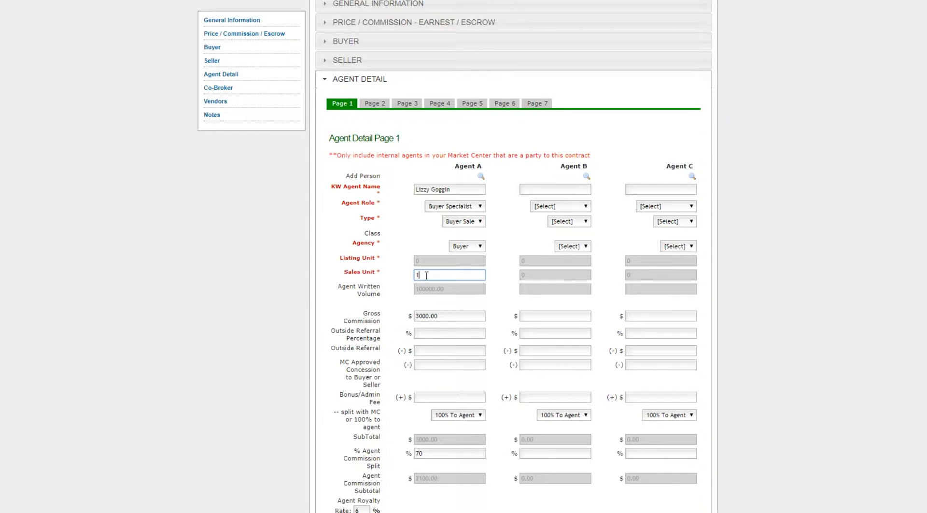
Compare Agent A's gross commission with the sale price and commission entered in the Price / Commission section.
click(445, 315)
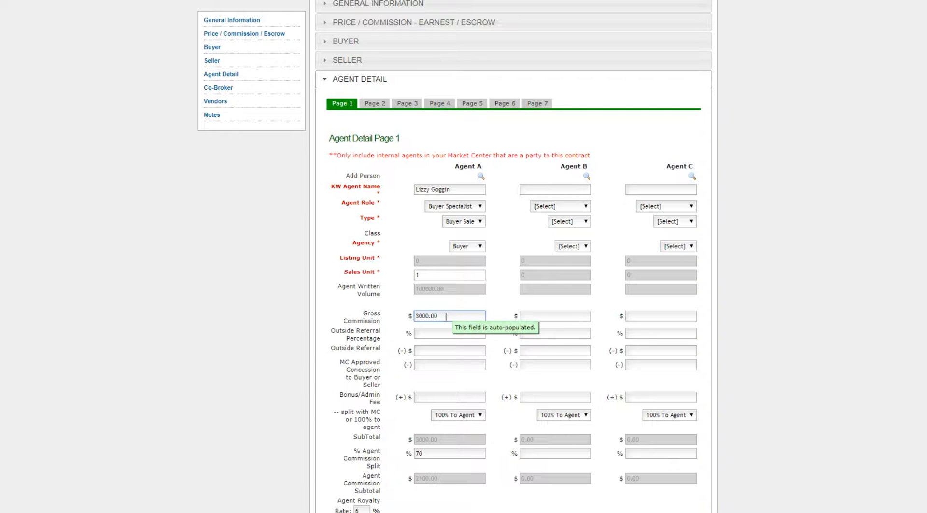
click(407, 24)
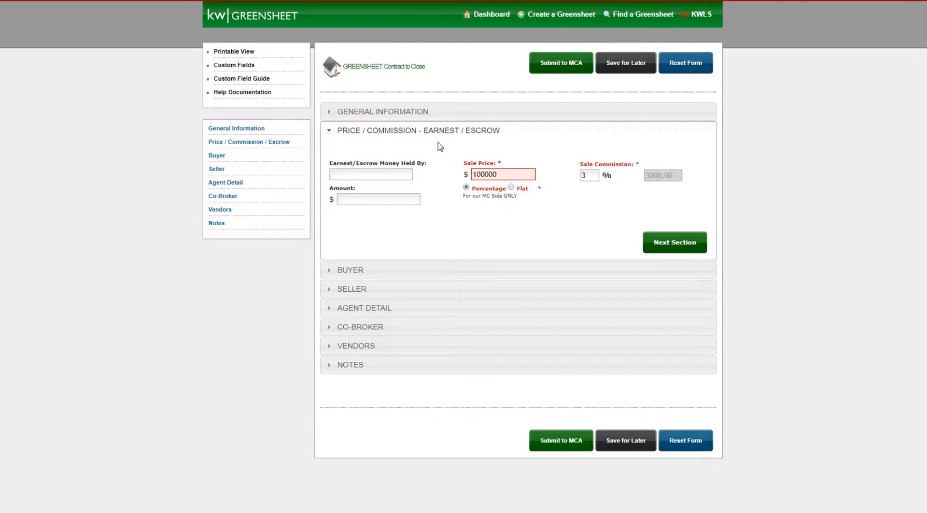
click(384, 309)
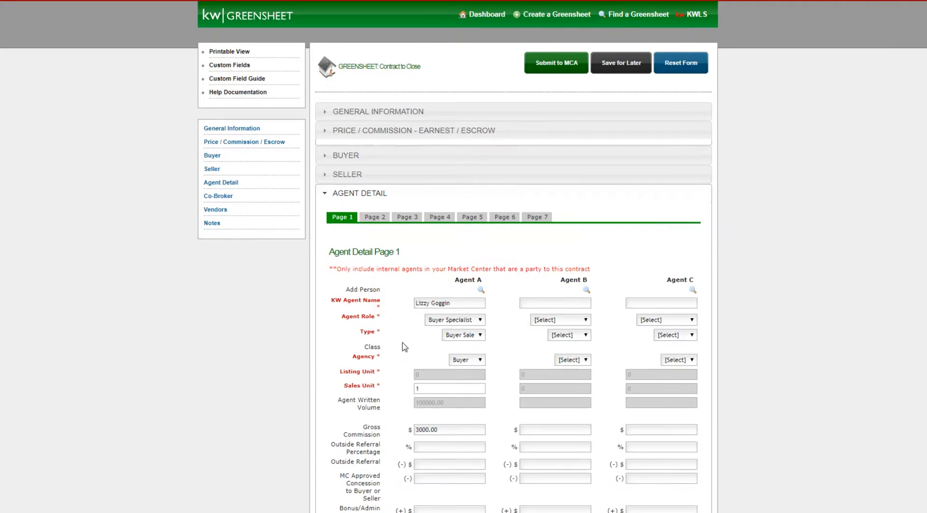
scroll(406, 348, down, 3)
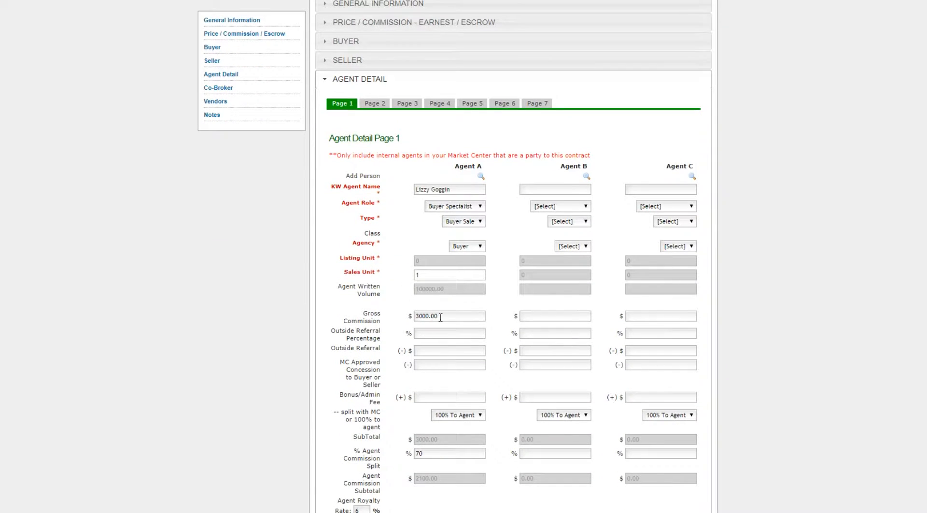
mouse_move(441, 316)
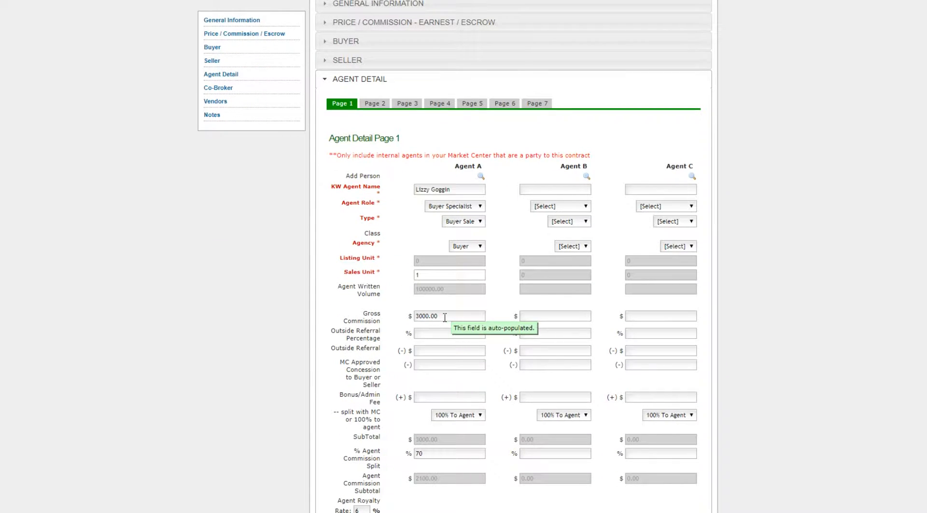
mouse_move(536, 316)
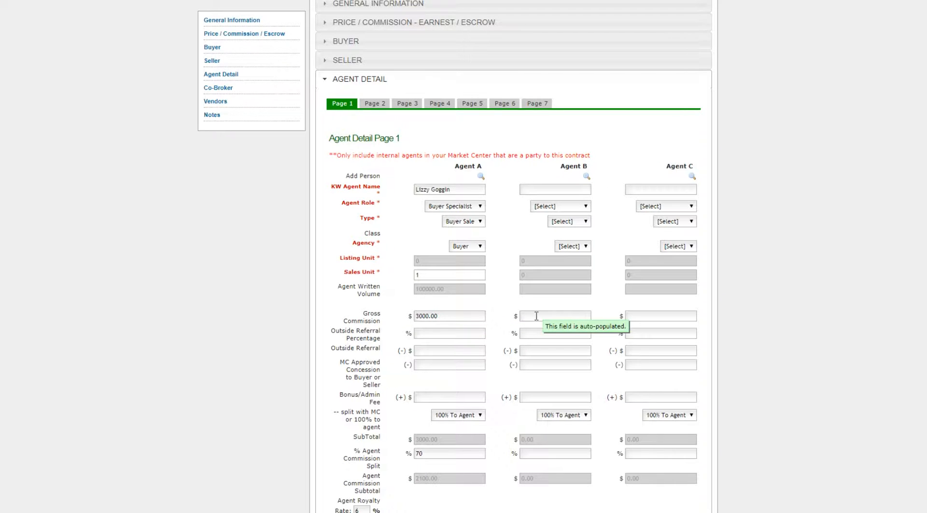
Search for the second associate by last name and add the matching person as Agent B.
mouse_move(588, 178)
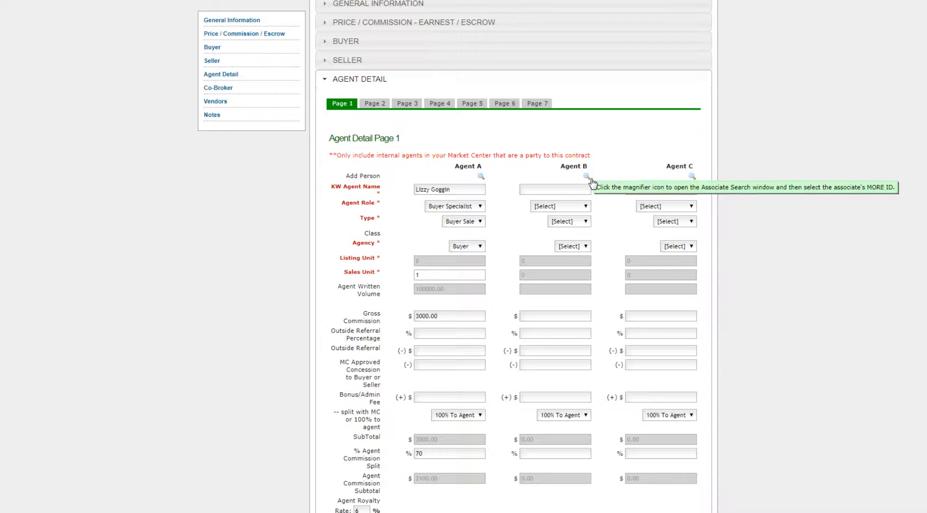
click(587, 177)
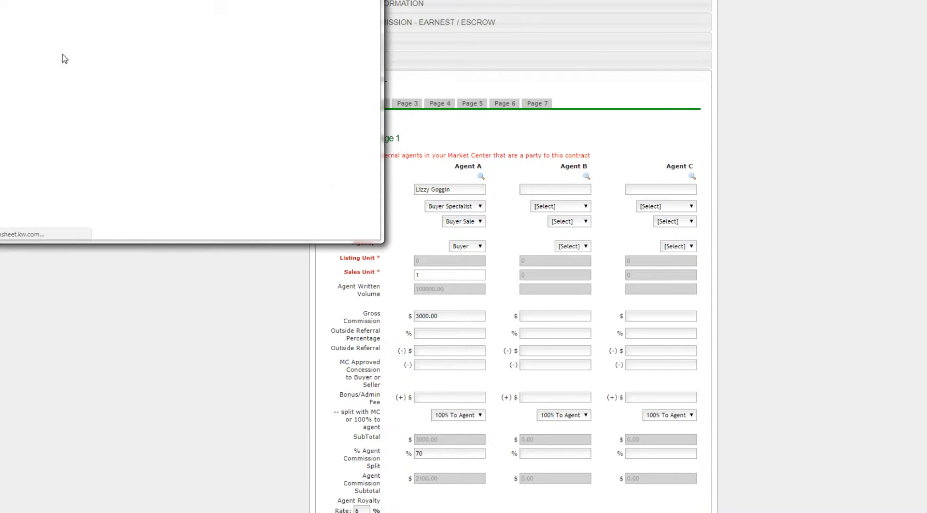
click(157, 27)
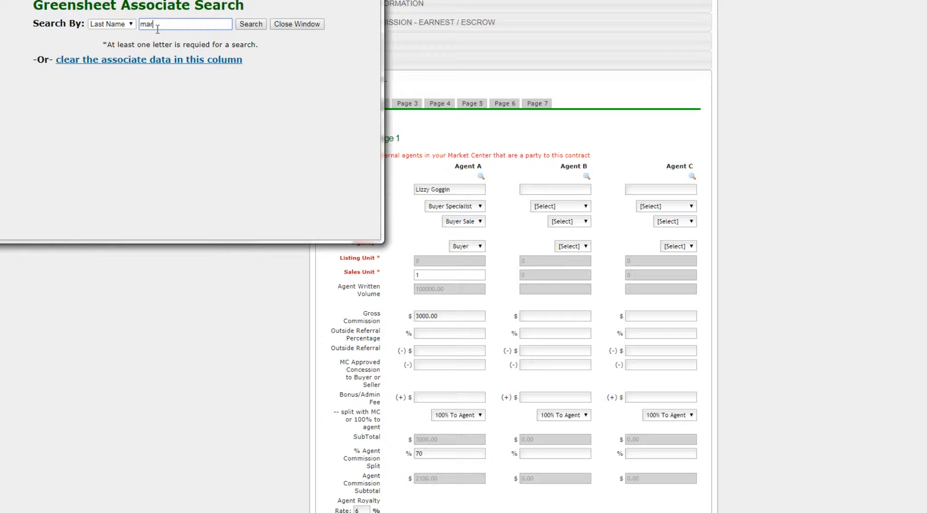
key(Return)
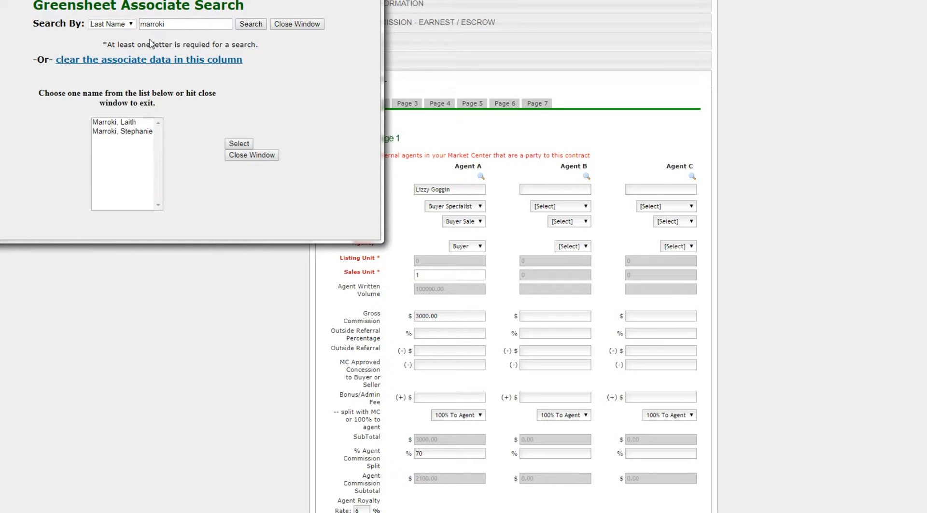
click(124, 132)
click(117, 123)
click(234, 144)
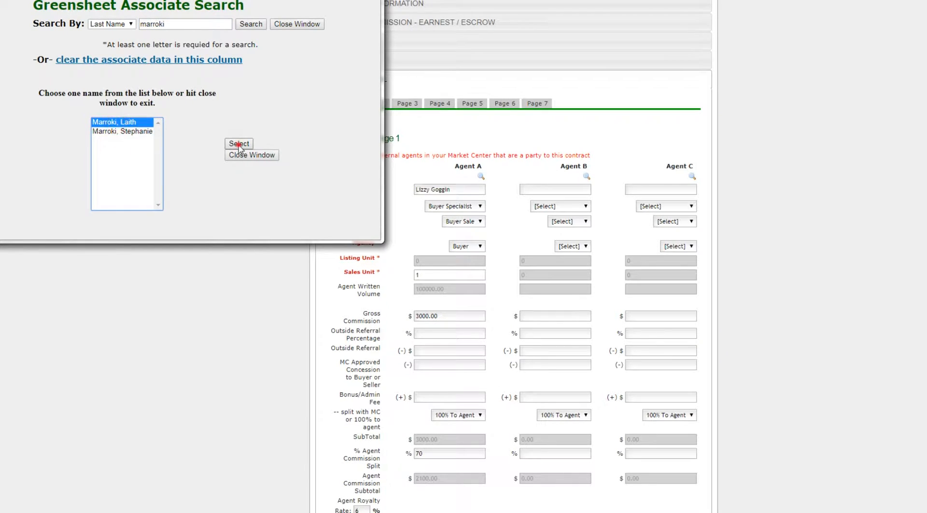
Set Agent B's role to Individual Agent, type to Buyer Sale, agency to Buyer and sales unit to 0.
click(557, 206)
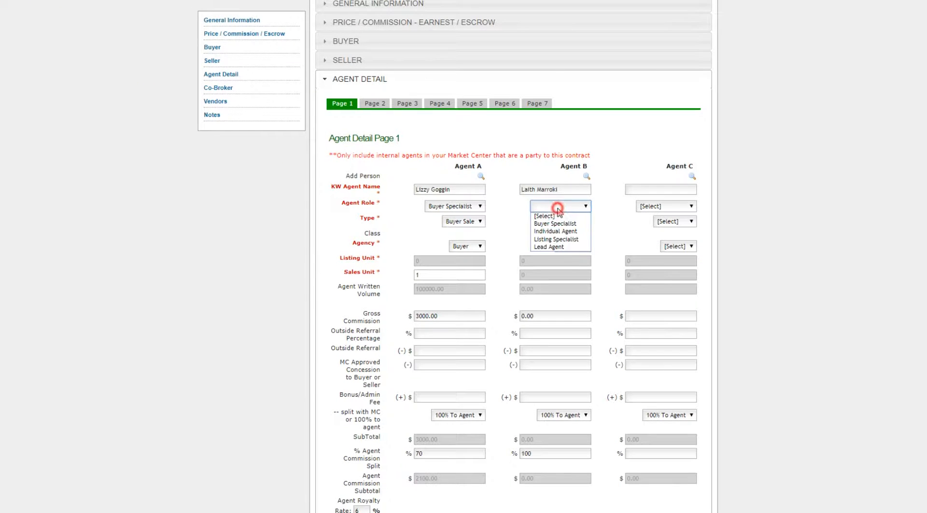
click(556, 231)
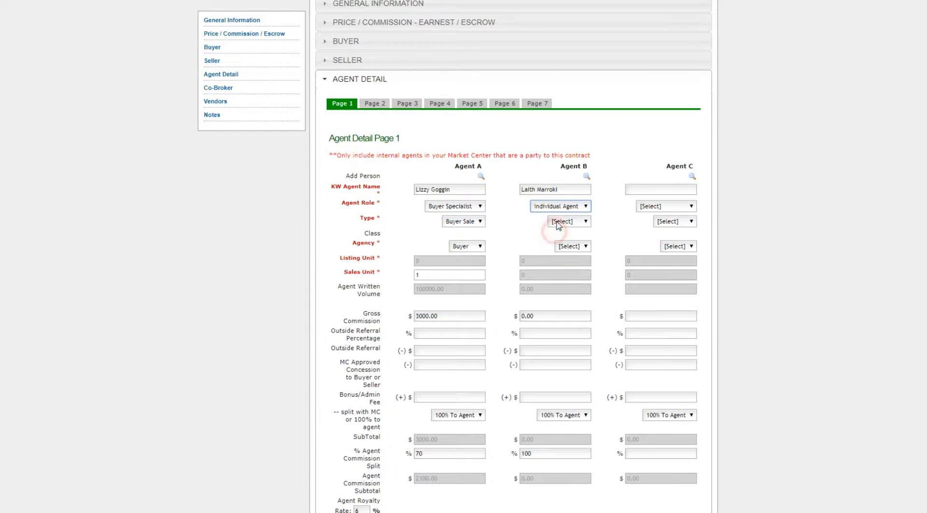
click(568, 221)
click(568, 235)
click(571, 242)
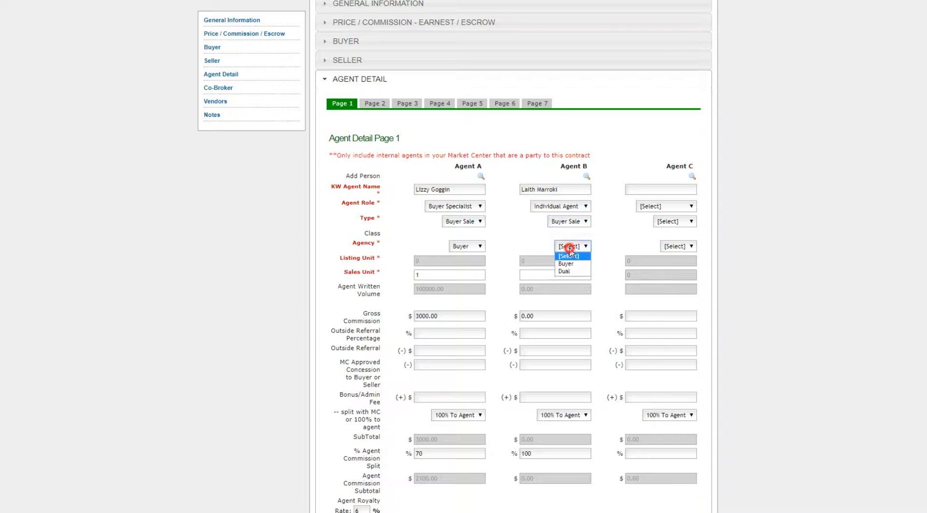
click(569, 262)
click(549, 275)
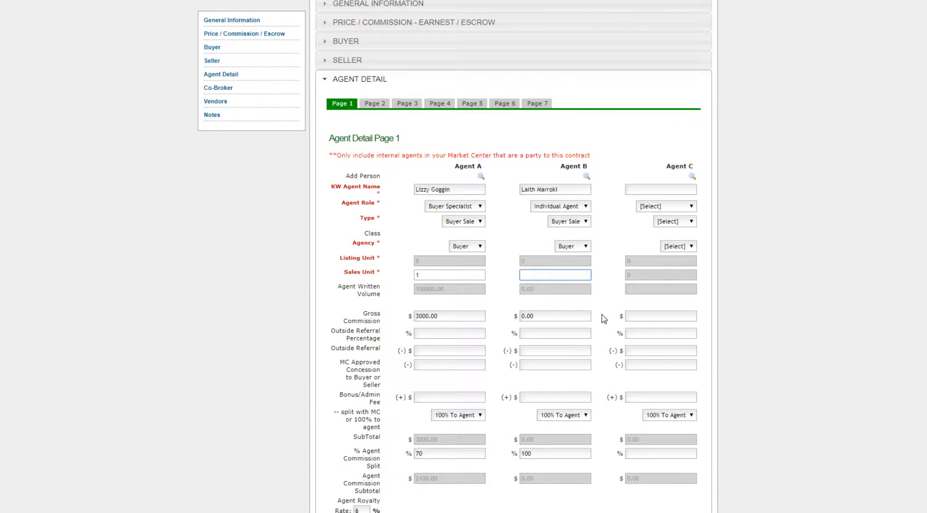
key(Tab)
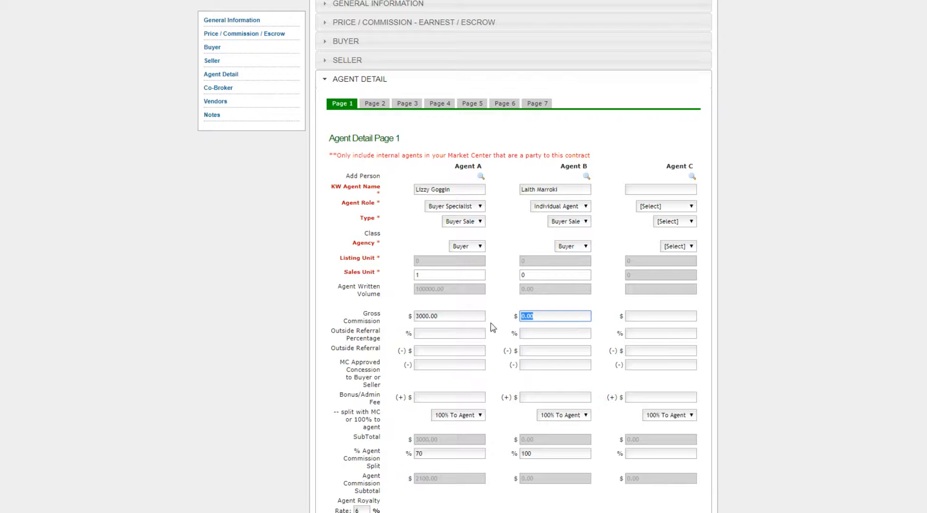
Split the gross commission by setting Agent B's amount to 300 and Agent A's to 2700.
click(442, 316)
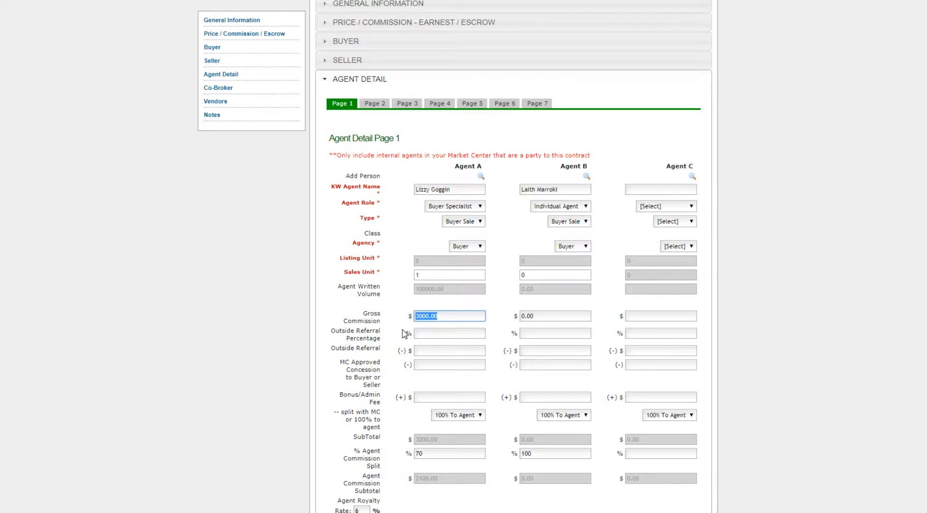
click(418, 333)
click(534, 315)
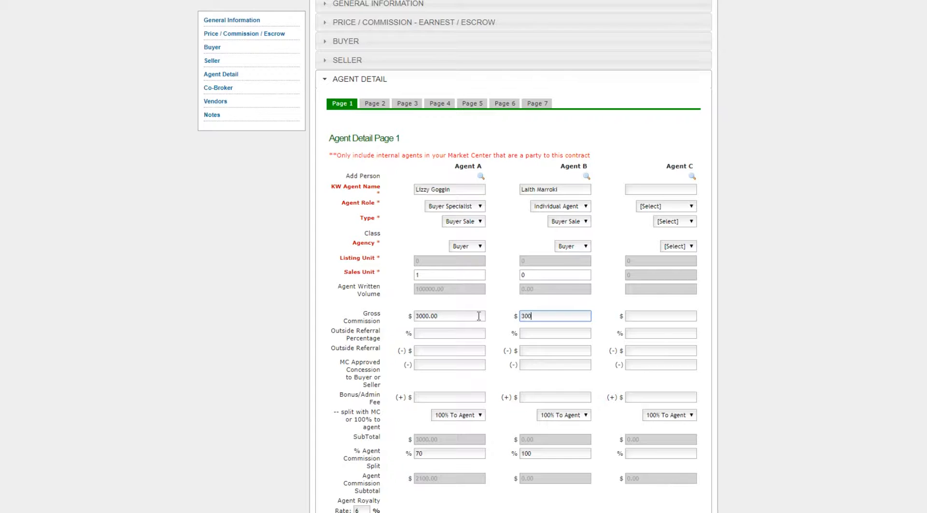
click(453, 319)
double_click(449, 315)
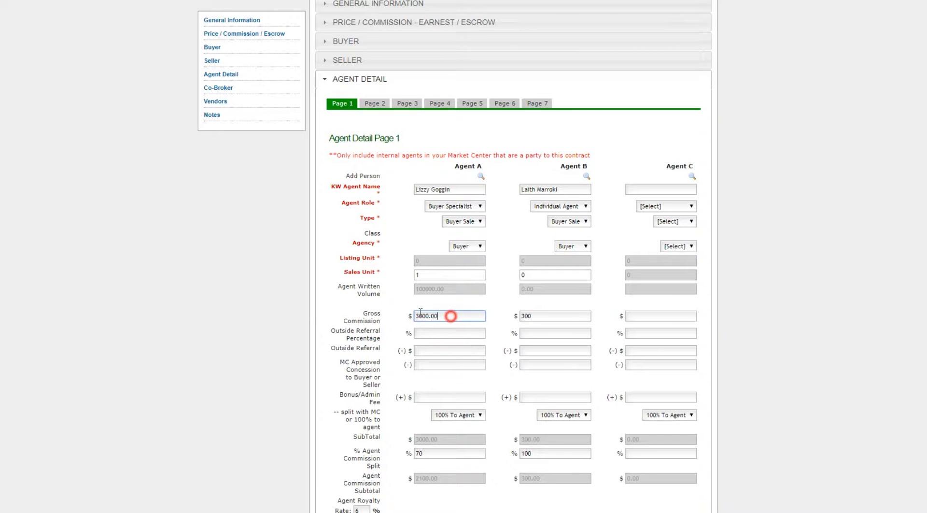
text(2700)
key(Tab)
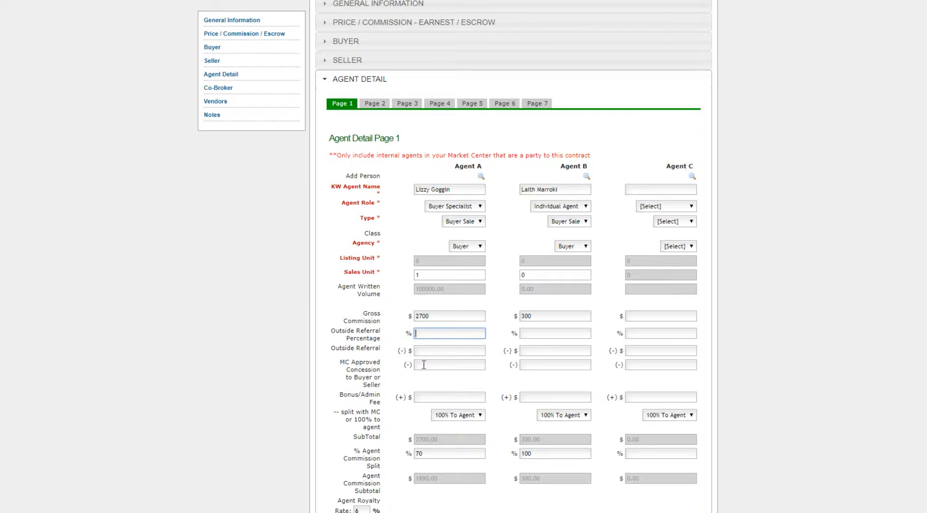
Enter a bonus/admin fee of 295 for Agent A and set it to Split With MC.
key(Tab)
key(Tab)
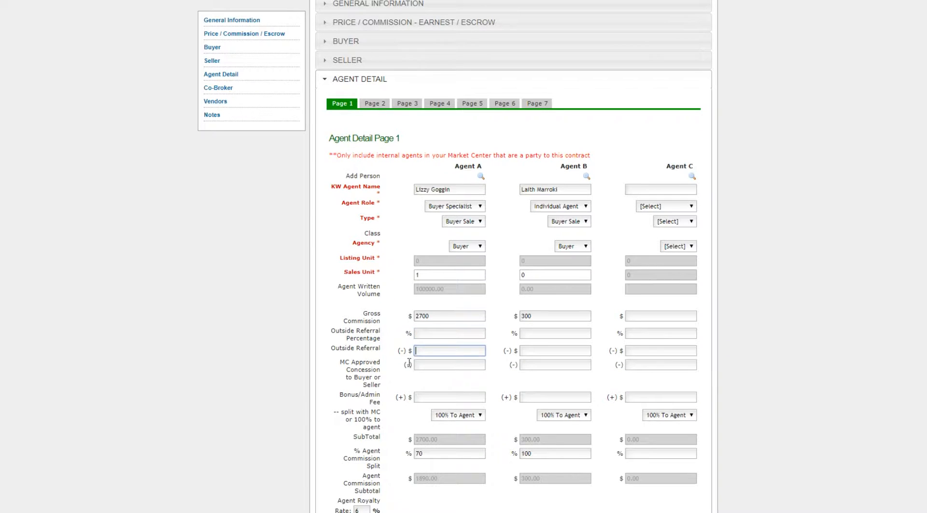
click(443, 393)
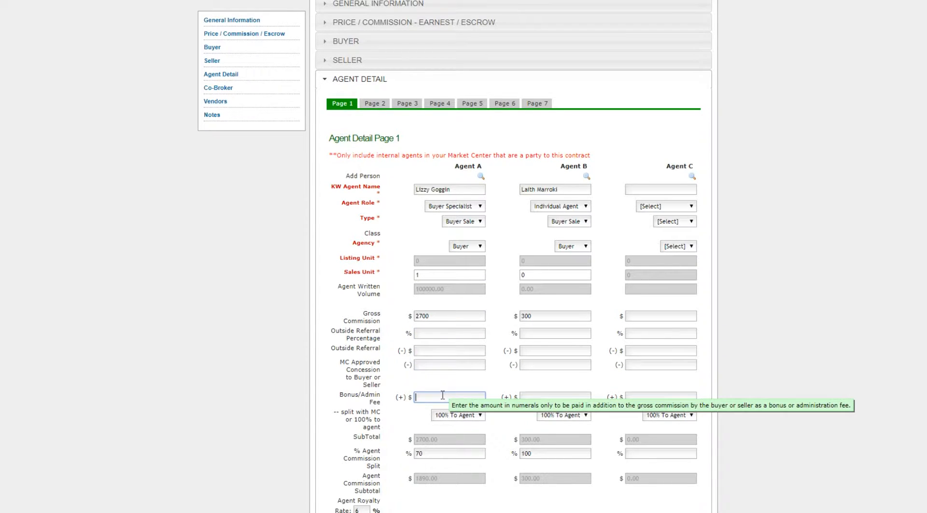
key(Tab)
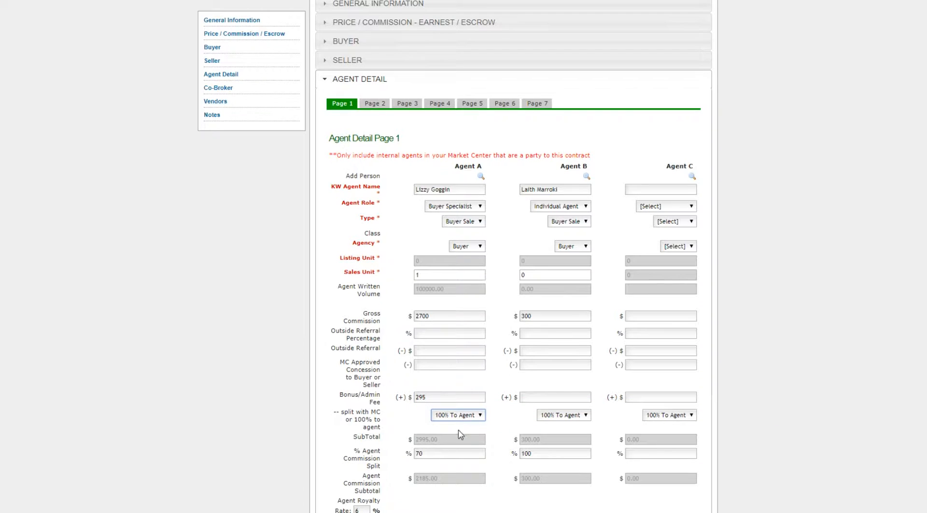
click(380, 387)
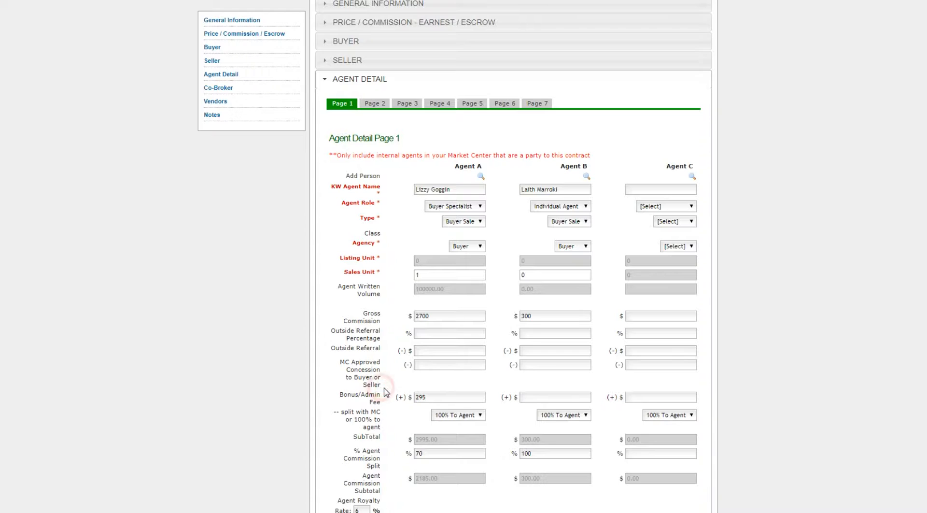
scroll(427, 346, down, 3)
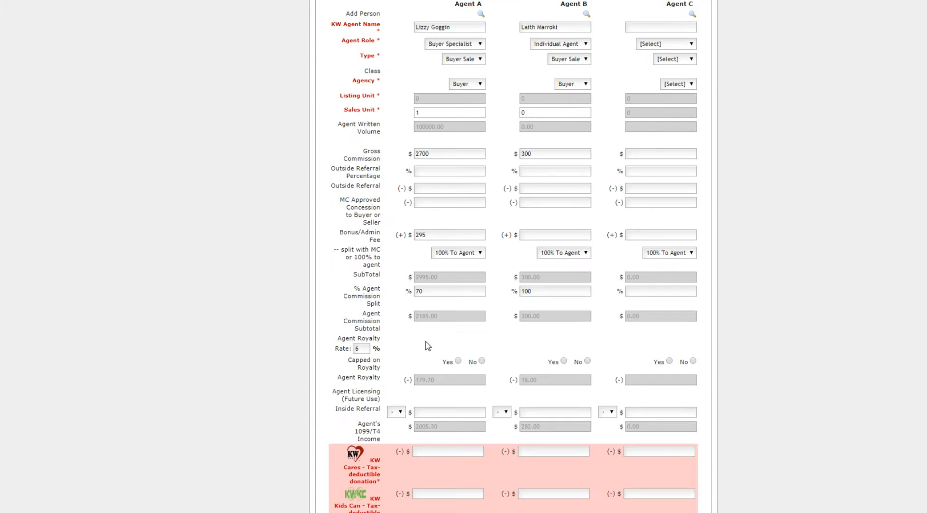
click(463, 253)
click(460, 270)
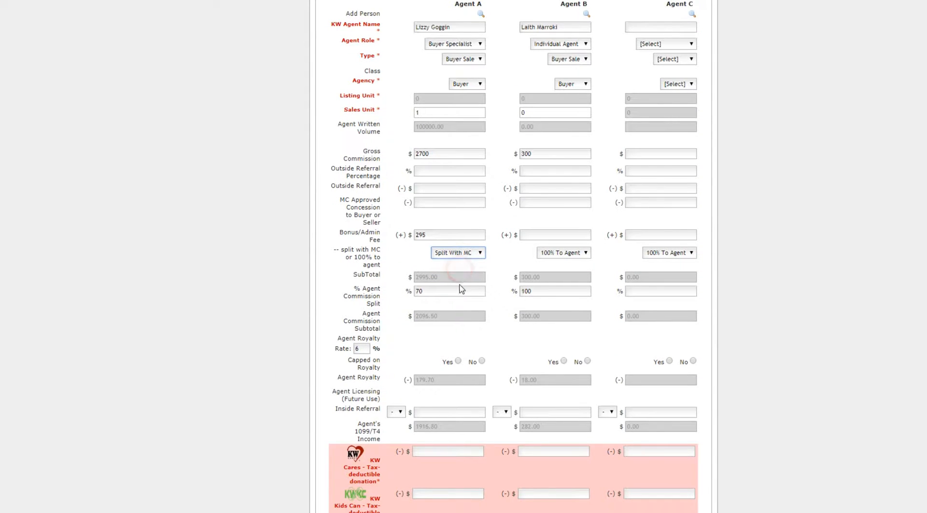
click(498, 287)
Look over the royalty, donation and deduction fields on Agent Detail Page 1.
scroll(502, 288, down, 2)
scroll(502, 290, down, 2)
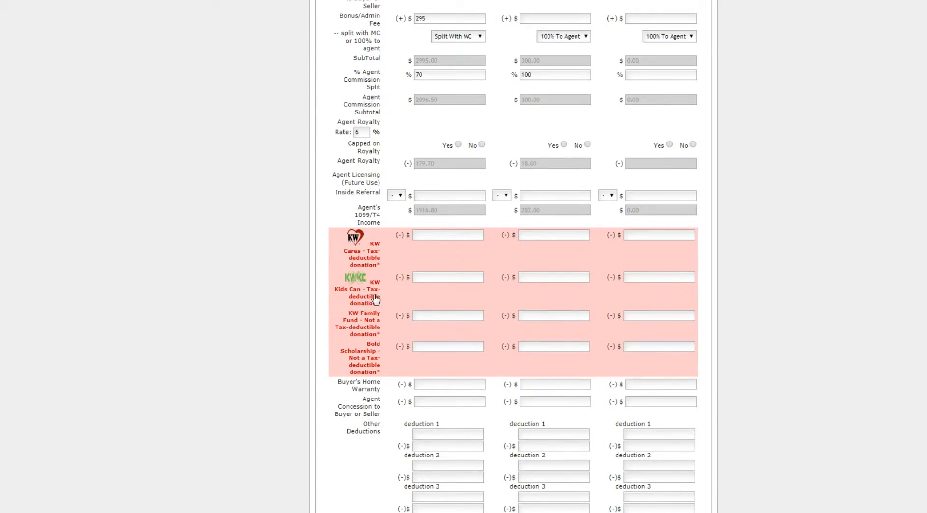
scroll(424, 273, up, 3)
scroll(417, 294, up, 4)
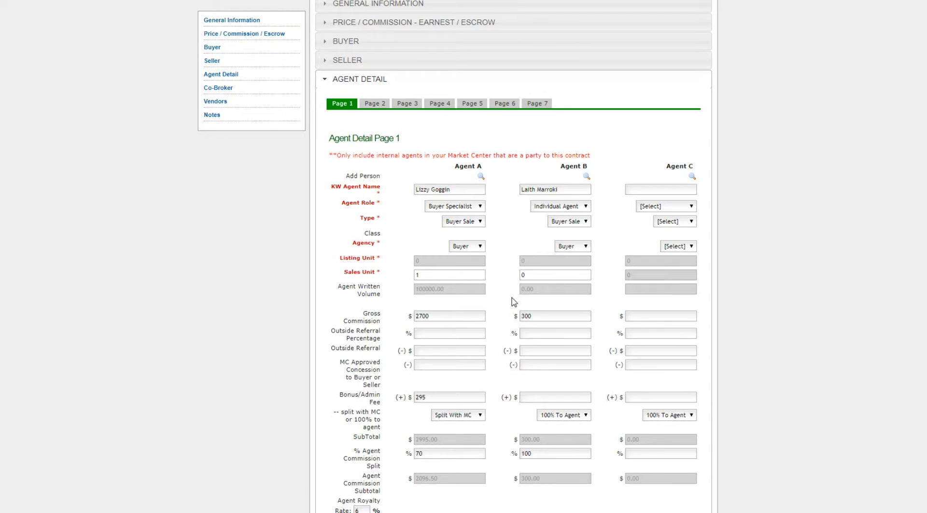
Set Agent A's donations to 1 for KW Cares and 0 for KW Kids Can, KW Family Fund and Bold Scholarship.
click(435, 317)
scroll(444, 321, down, 7)
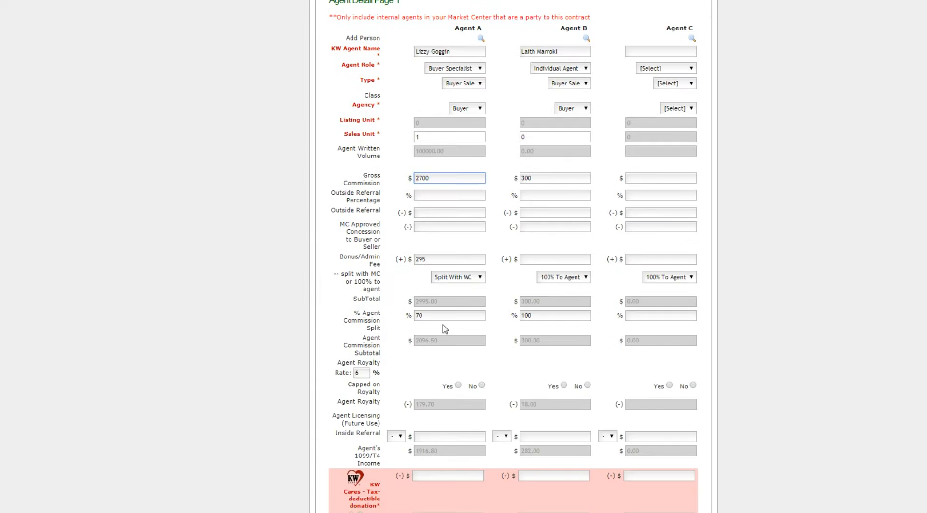
click(432, 290)
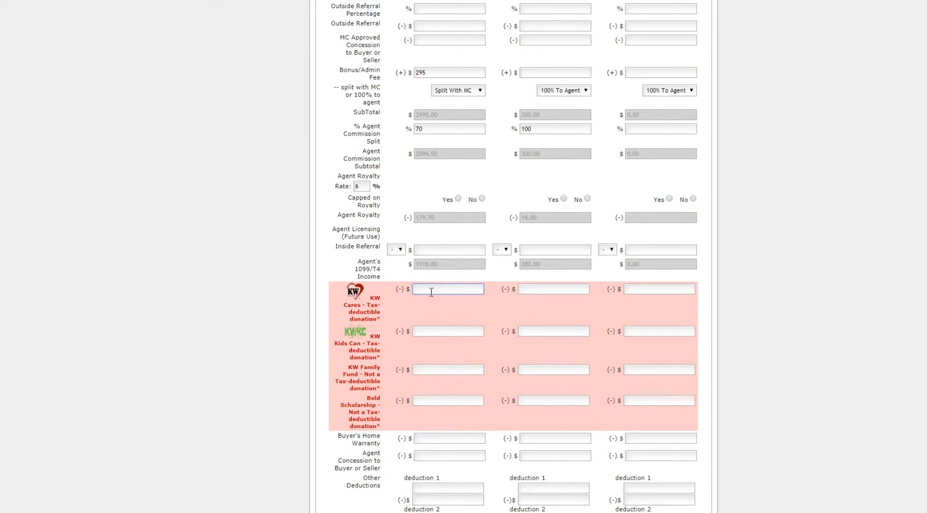
text(1)
key(Tab)
text(0)
key(Tab)
text(0)
key(Tab)
text(0)
key(Tab)
Set Agent B's KW Cares, KW Kids Can, KW Family Fund and Bold Scholarship donations to 0.
click(520, 291)
text(0)
key(Tab)
text(0)
key(Tab)
text(0)
key(Tab)
text(0)
key(Tab)
Enter the Roch&Troy KW Cares custom deductions as 1 for Agent A and 0 for Agent B.
scroll(521, 289, down, 7)
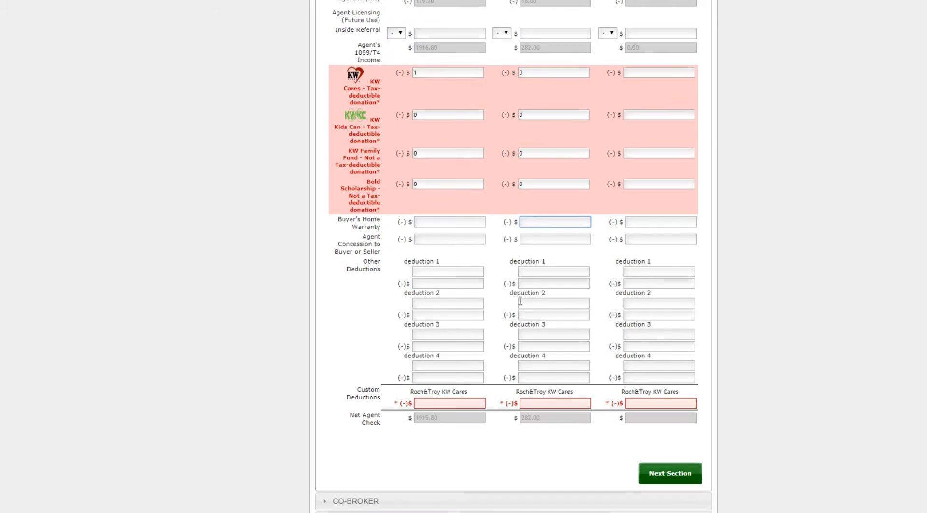
click(452, 294)
text(0)
key(Tab)
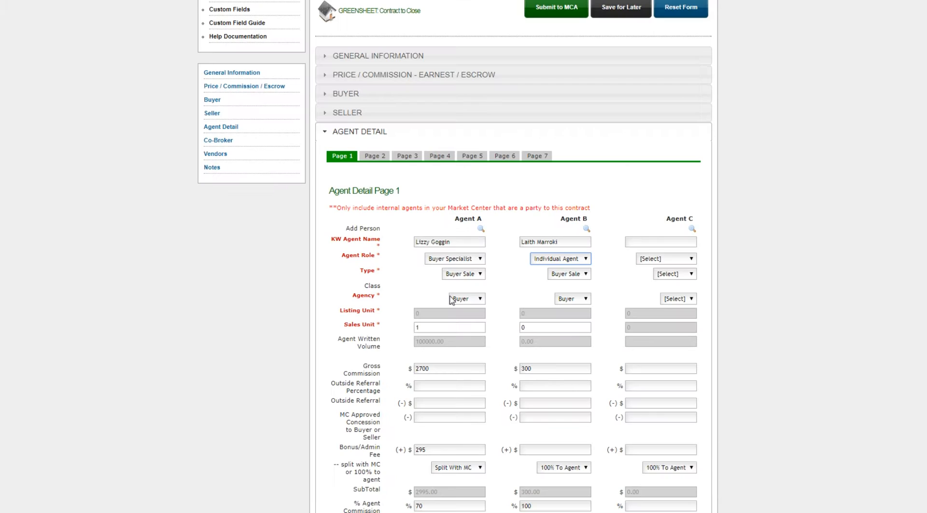
scroll(453, 343, down, 7)
scroll(560, 397, down, 5)
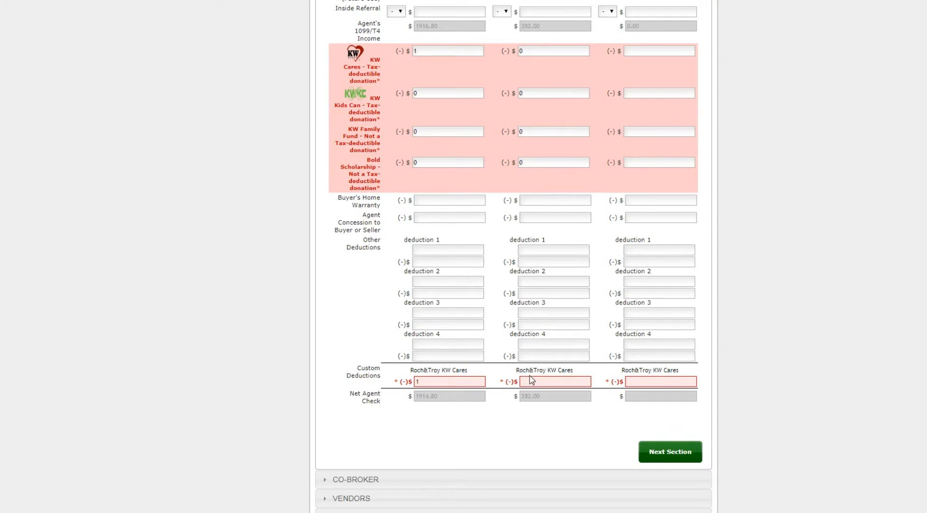
click(535, 381)
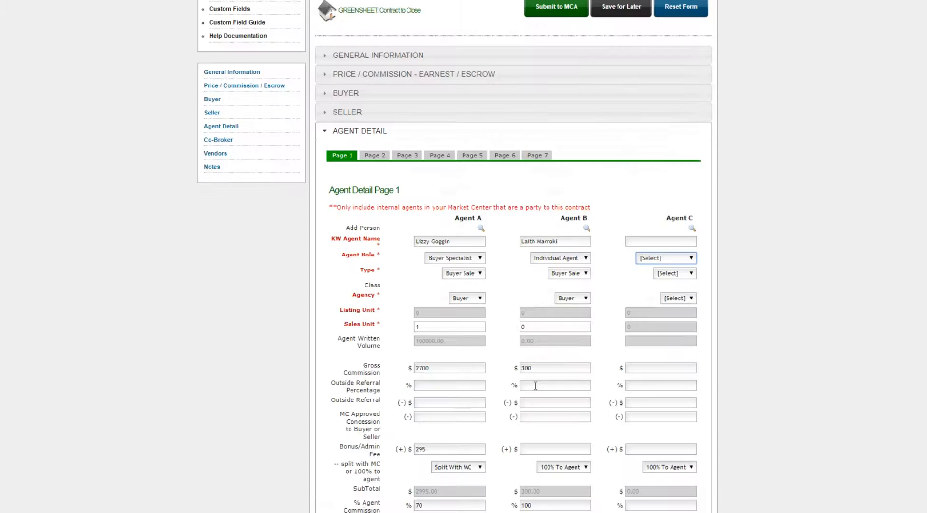
scroll(537, 385, down, 8)
scroll(539, 386, down, 7)
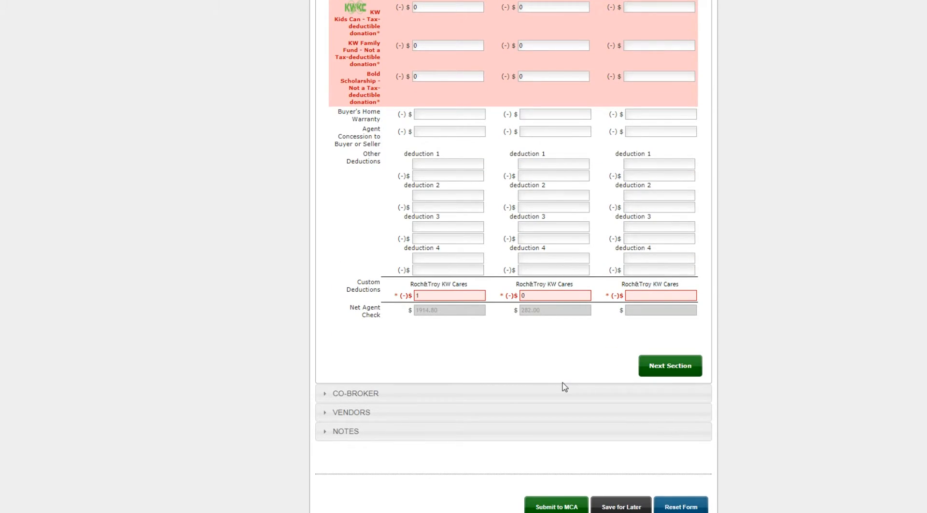
Review the filled-in Agent Detail page from the agent names down to the custom deductions.
scroll(563, 386, up, 13)
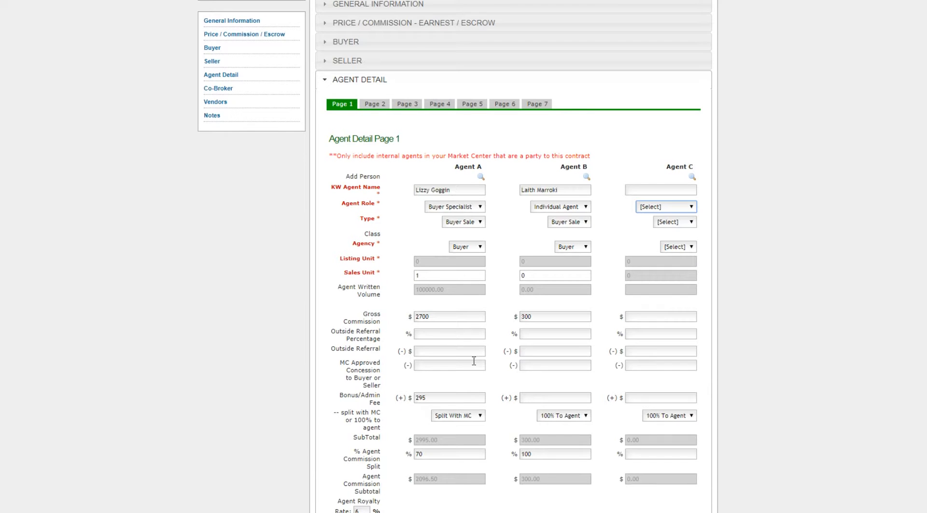
scroll(473, 360, down, 1)
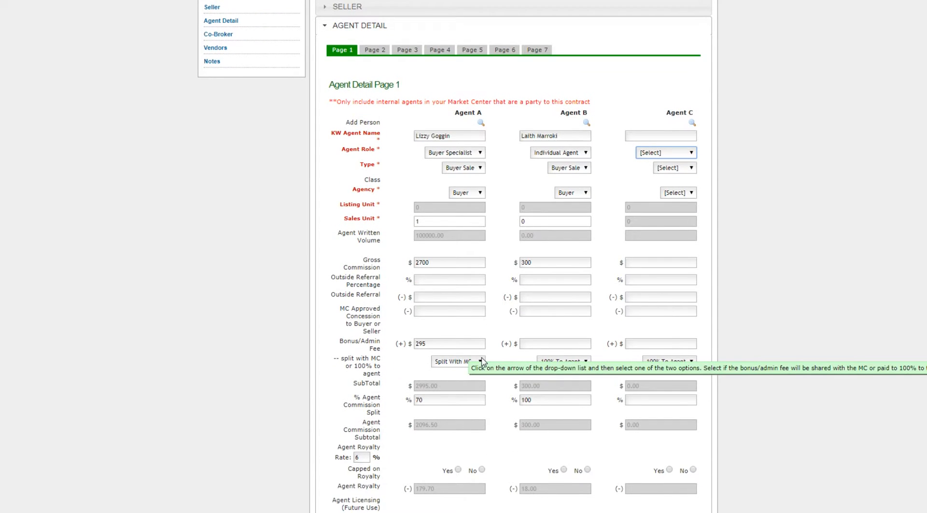
scroll(358, 266, down, 1)
scroll(370, 246, up, 4)
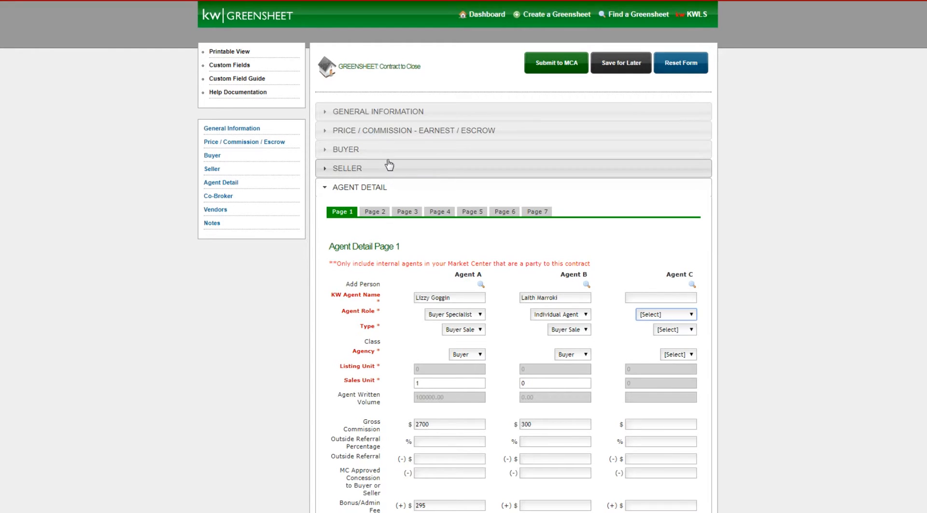
scroll(389, 165, down, 14)
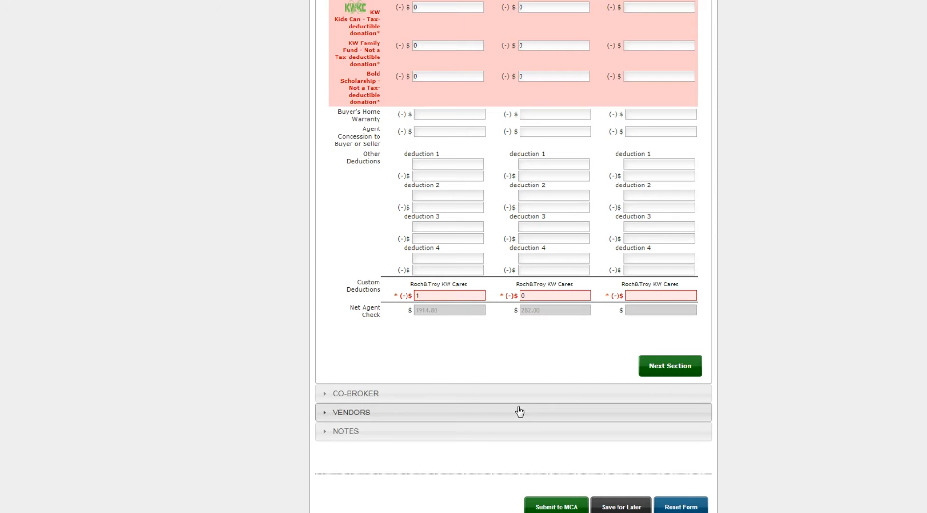
scroll(552, 358, up, 15)
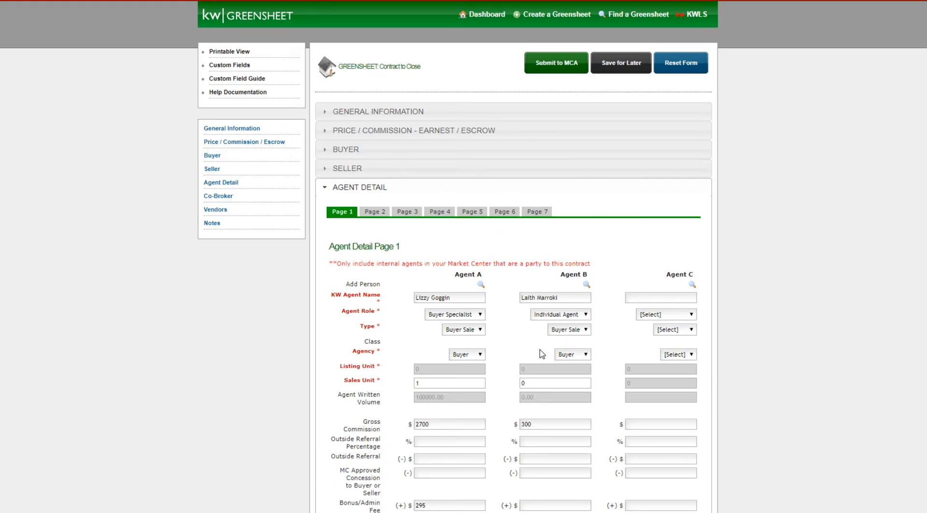
Check the sales units and gross commission amounts assigned to Agent A and Agent B.
scroll(536, 354, down, 3)
mouse_move(436, 262)
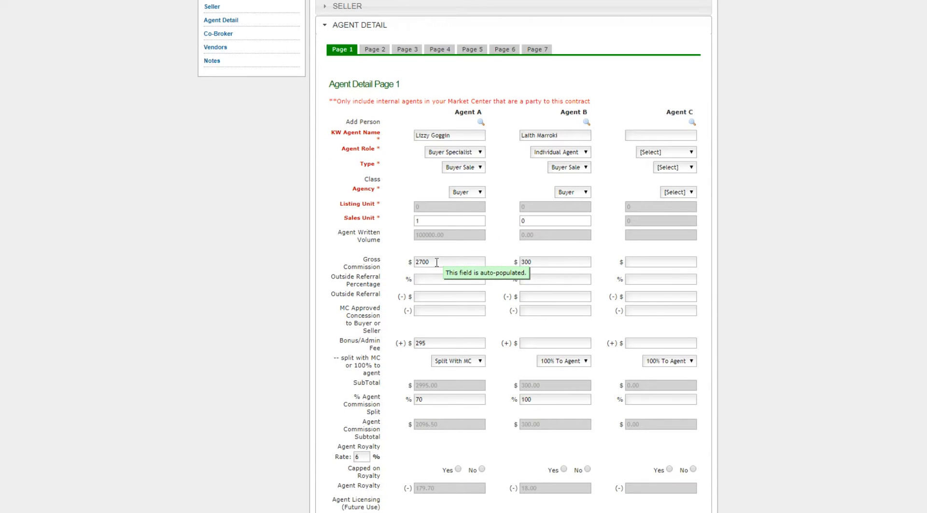
click(427, 220)
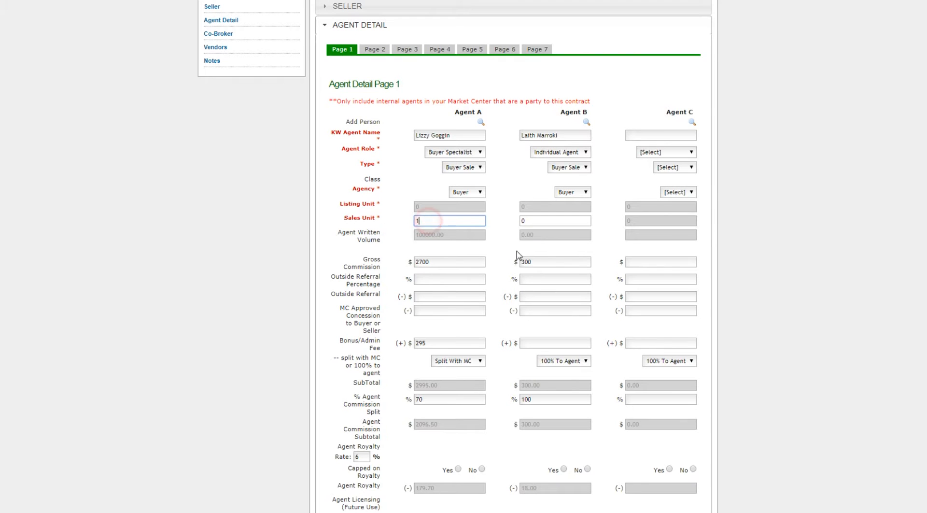
mouse_move(426, 221)
scroll(394, 211, up, 1)
scroll(404, 224, down, 2)
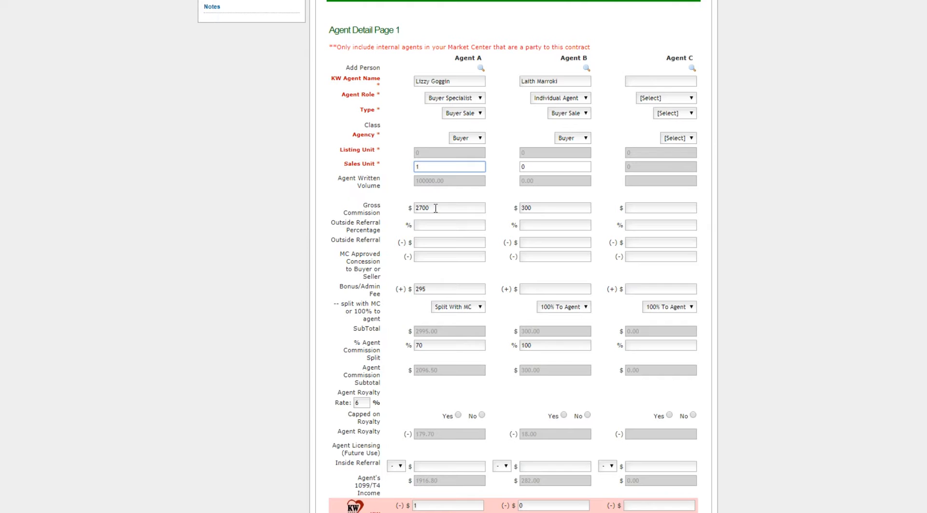
click(435, 208)
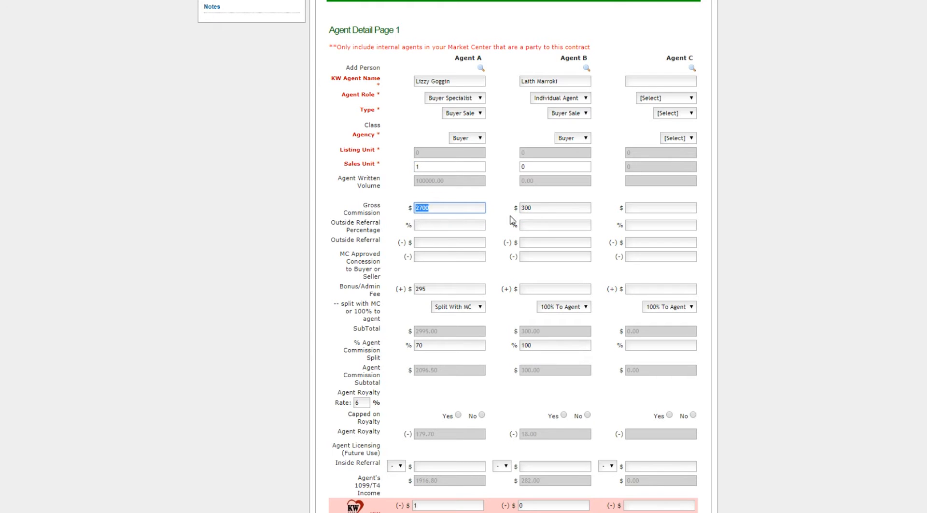
click(526, 207)
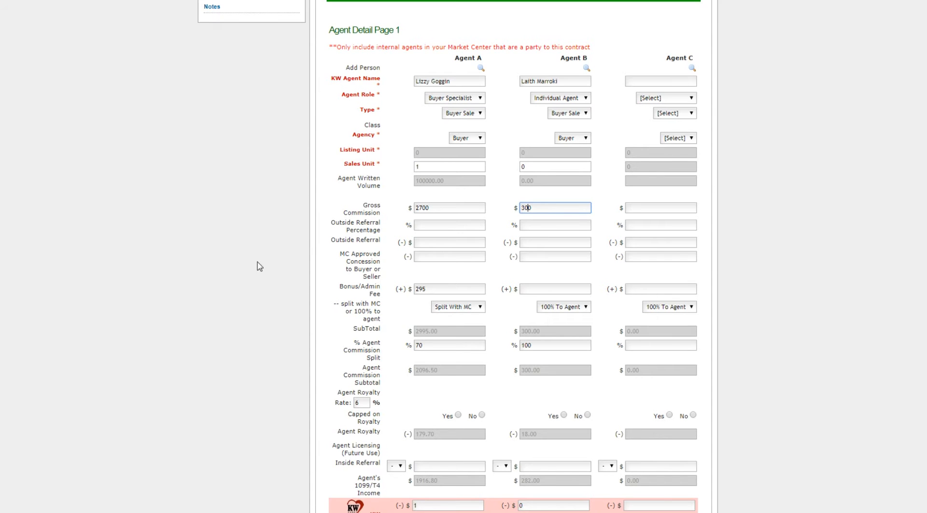
click(193, 220)
Open the Notes section of the greensheet and activate the Notes text box.
scroll(203, 219, down, 10)
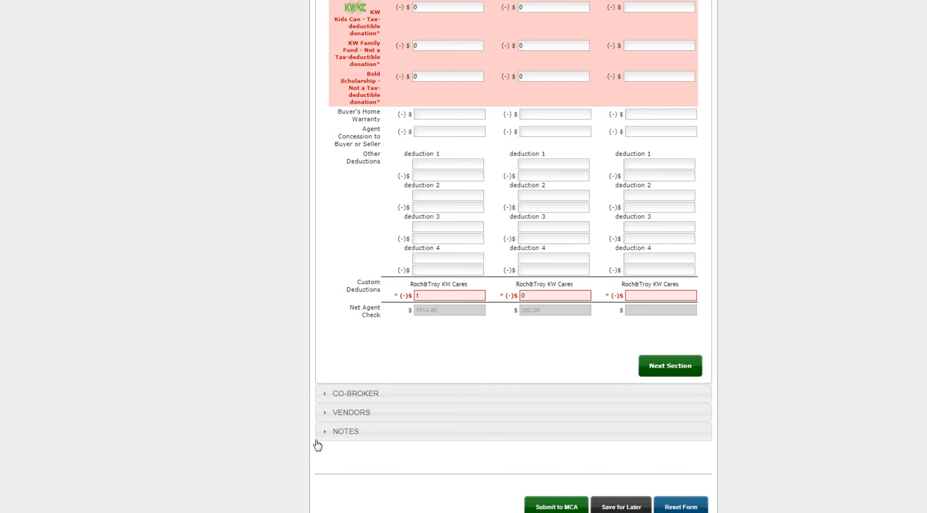
click(339, 436)
click(384, 329)
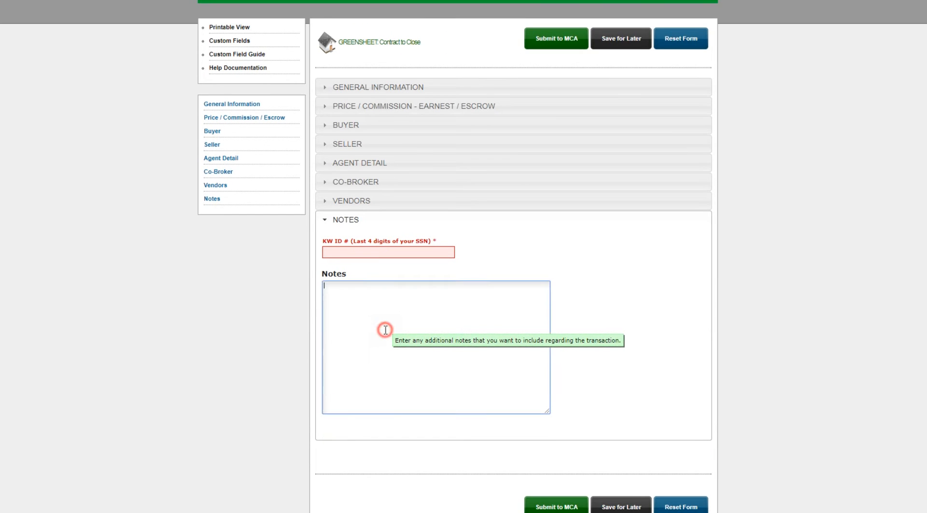